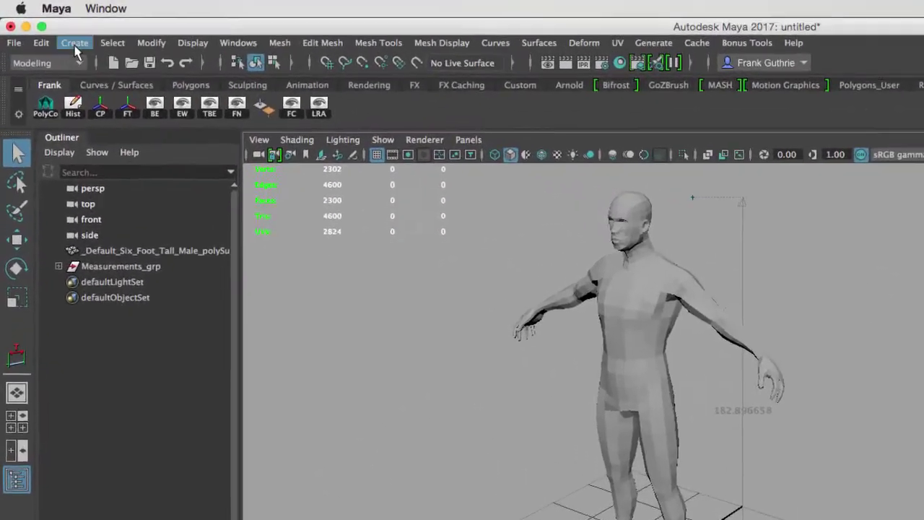
- Show the camera types listed under the Create menu's Cameras submenu
click(47, 26)
mouse_move(144, 168)
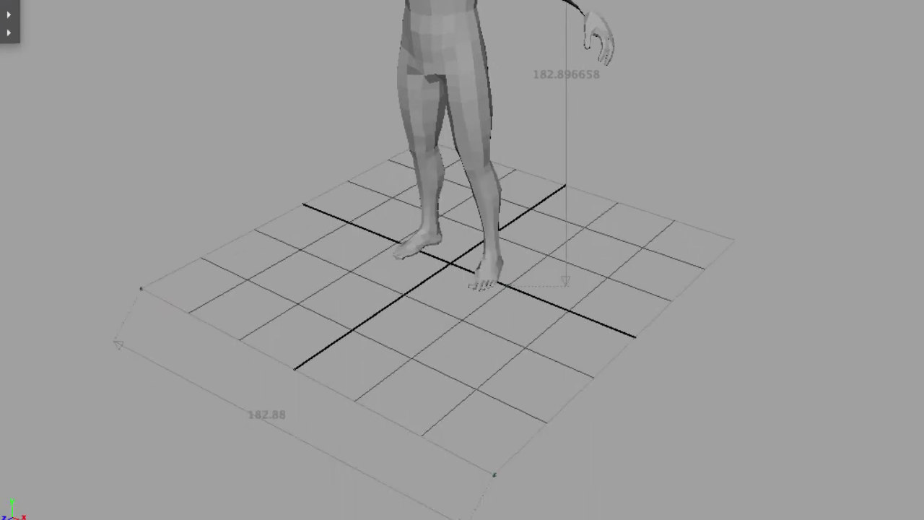
- Add a Camera and Aim at the origin, creating camera1_group
click(416, 205)
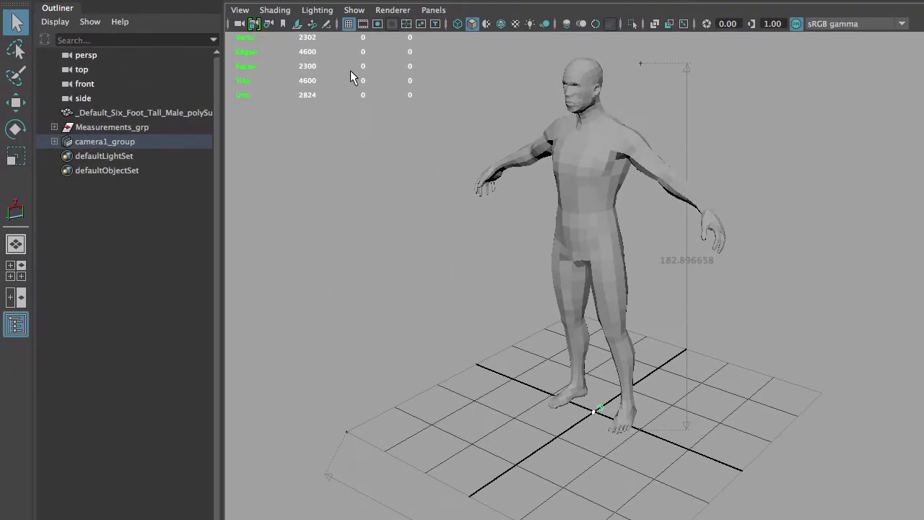
right_click(348, 24)
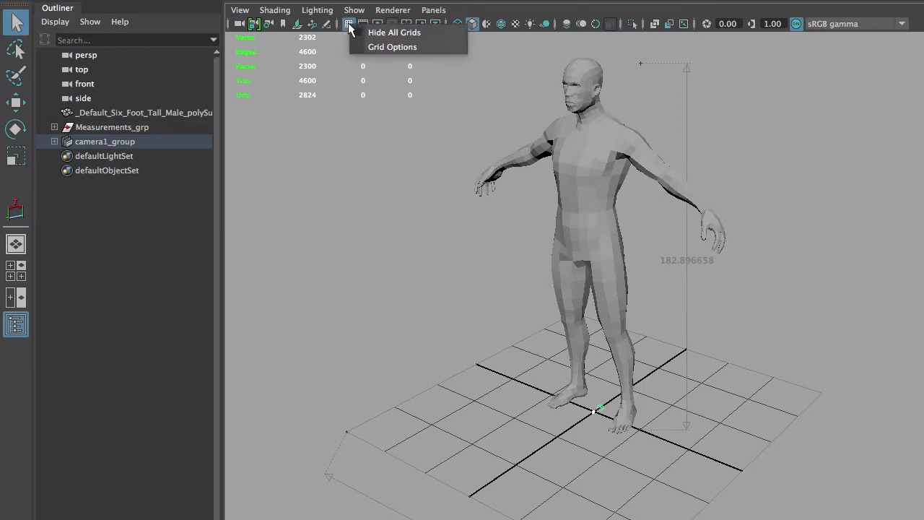
click(398, 47)
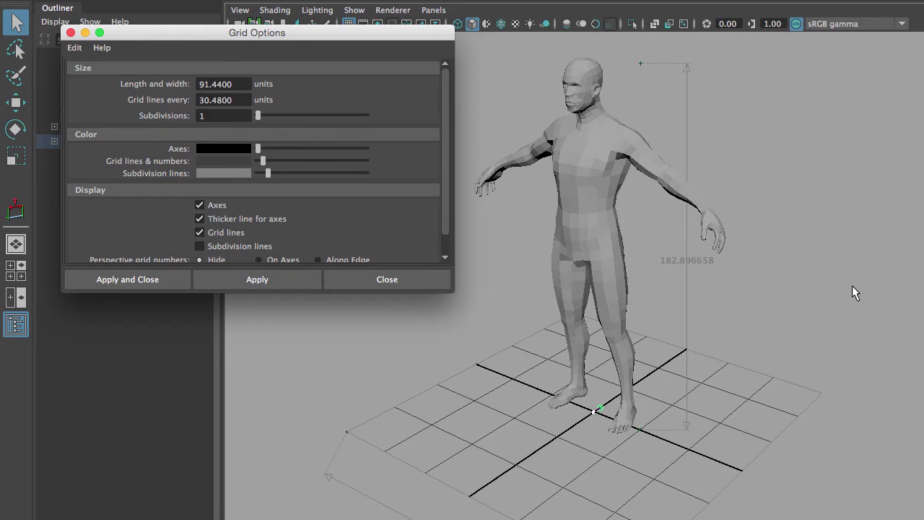
click(391, 278)
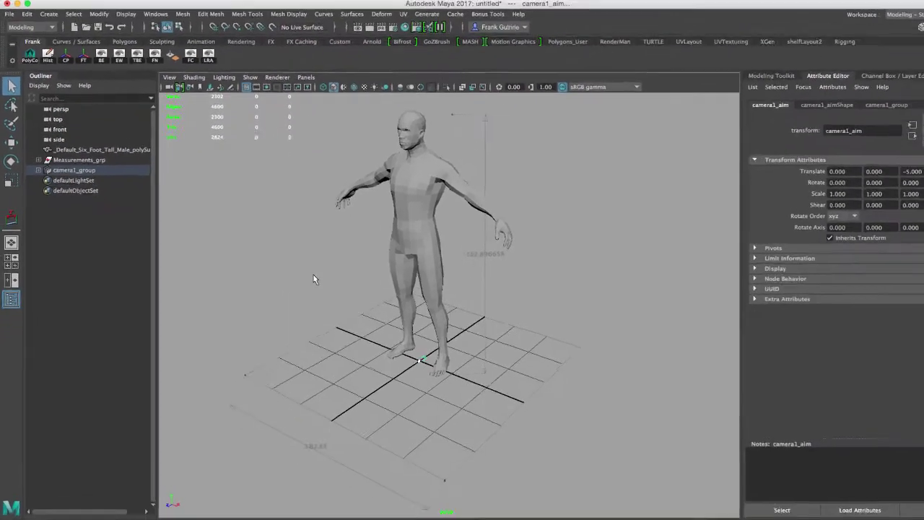
click(94, 163)
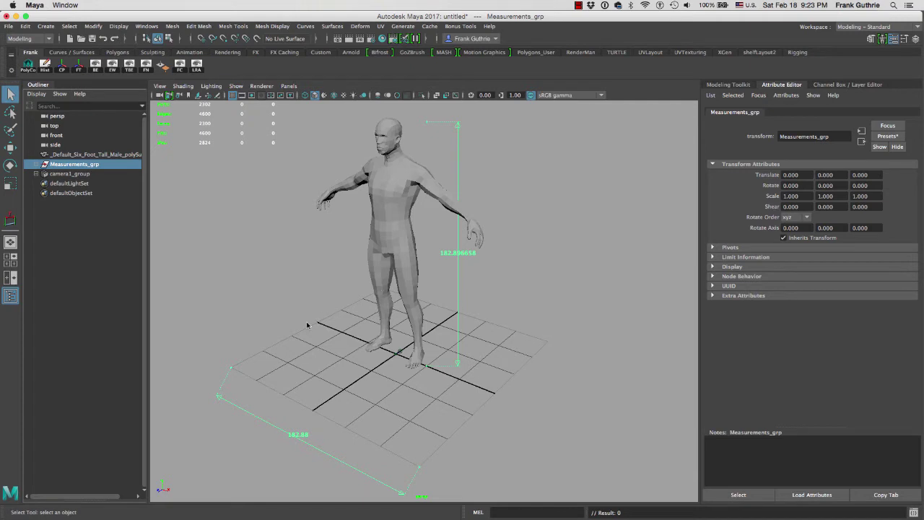
click(75, 156)
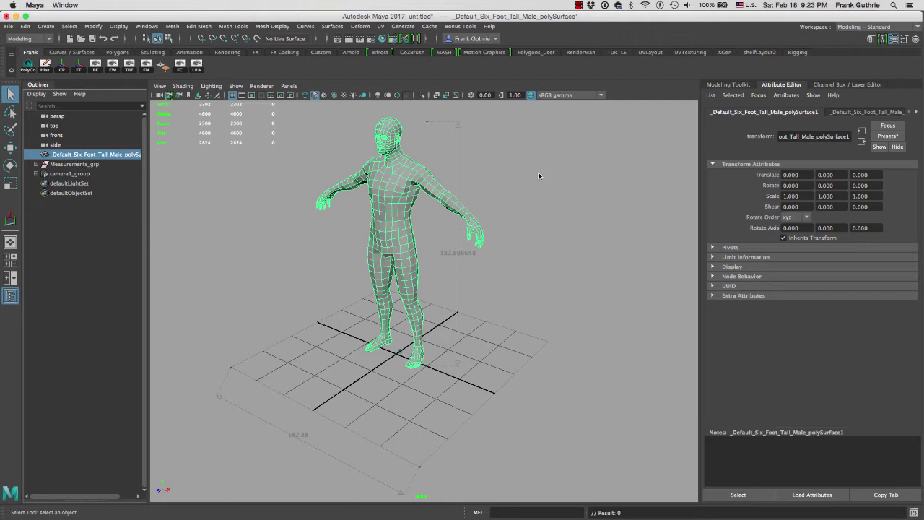
click(72, 165)
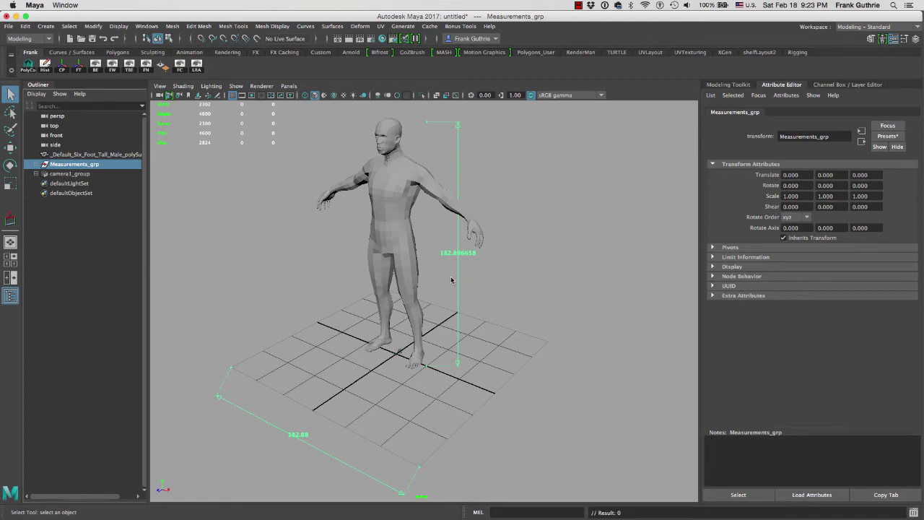
click(522, 229)
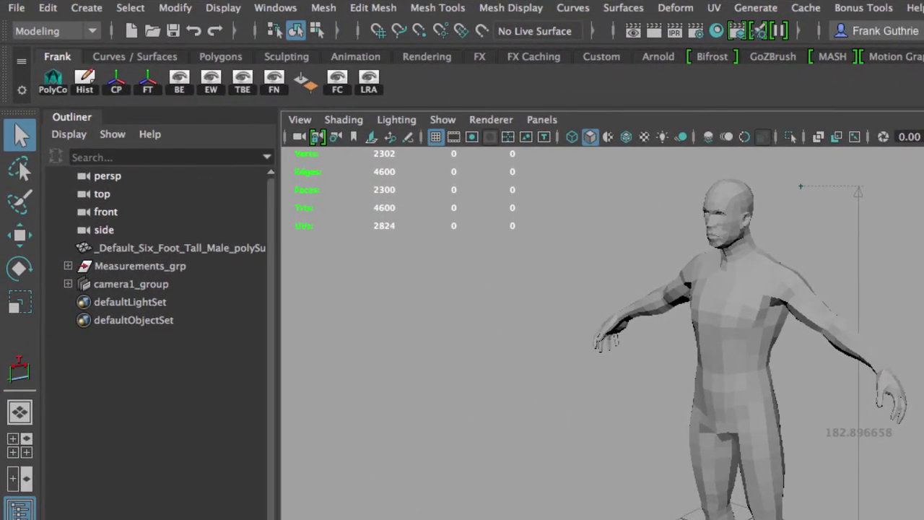
- Rename camera1 inside camera1_group to RenderCam in the Outliner
click(68, 284)
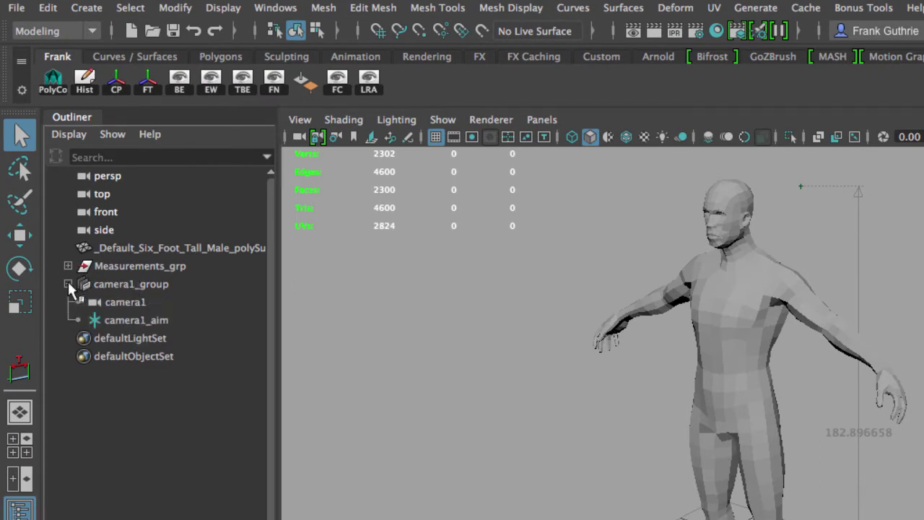
click(127, 304)
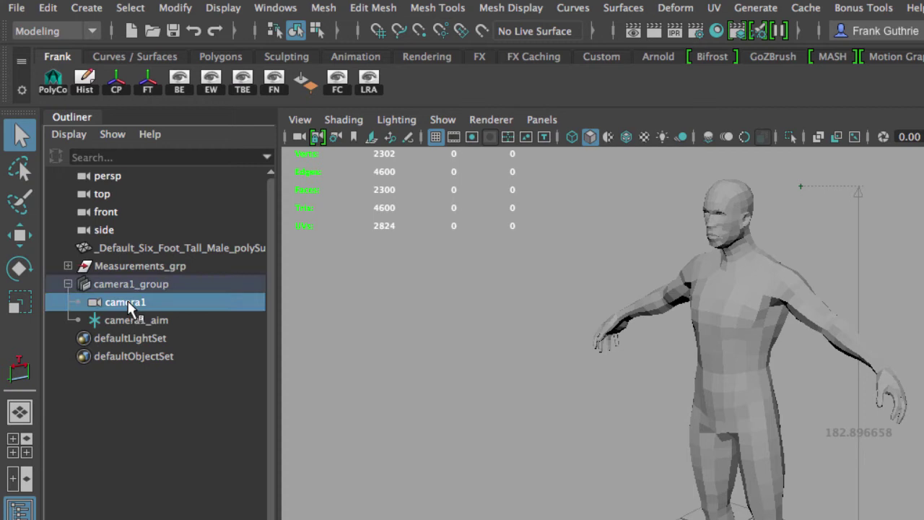
double_click(127, 303)
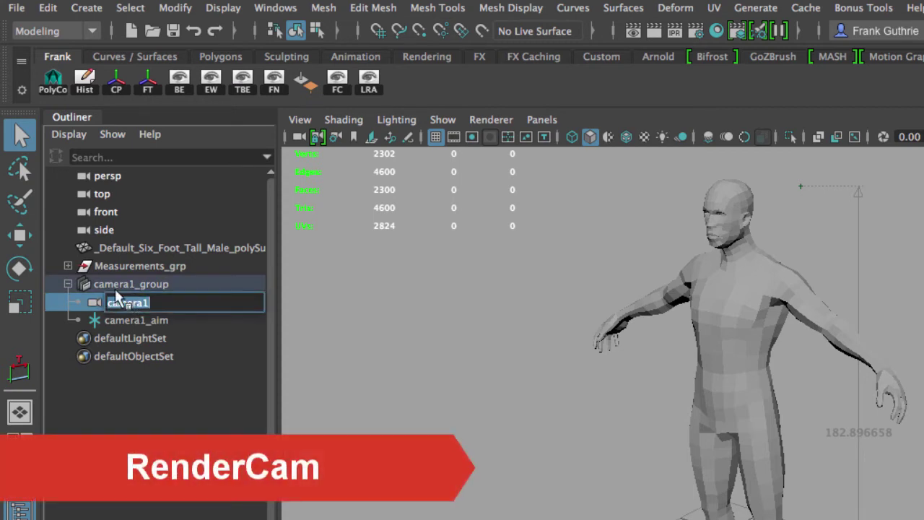
text(RenderCam)
key(Return)
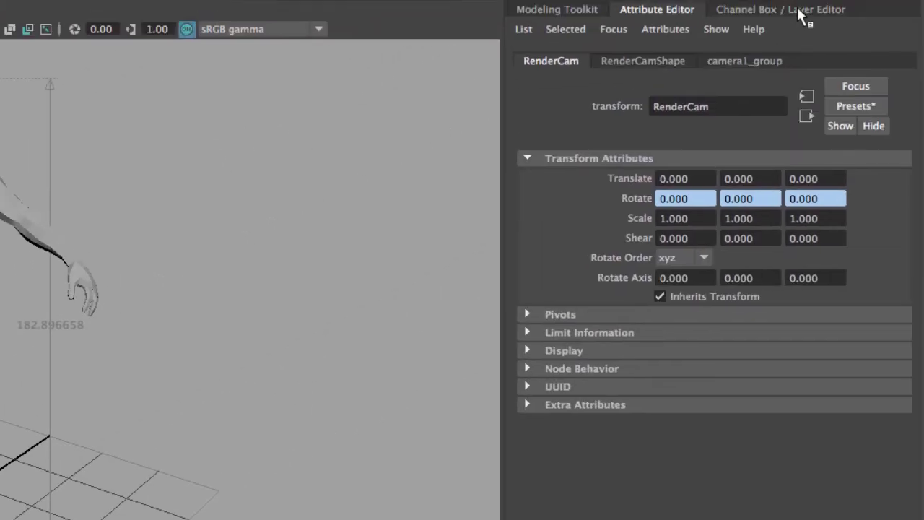
- Set RenderCam's Scale X, Y and Z to 20 in the Channel Box
click(811, 9)
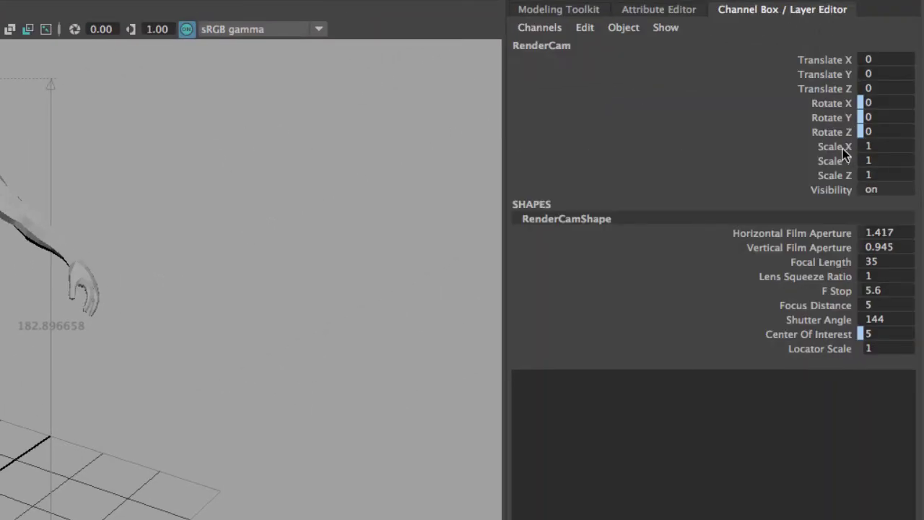
drag(844, 147, 840, 173)
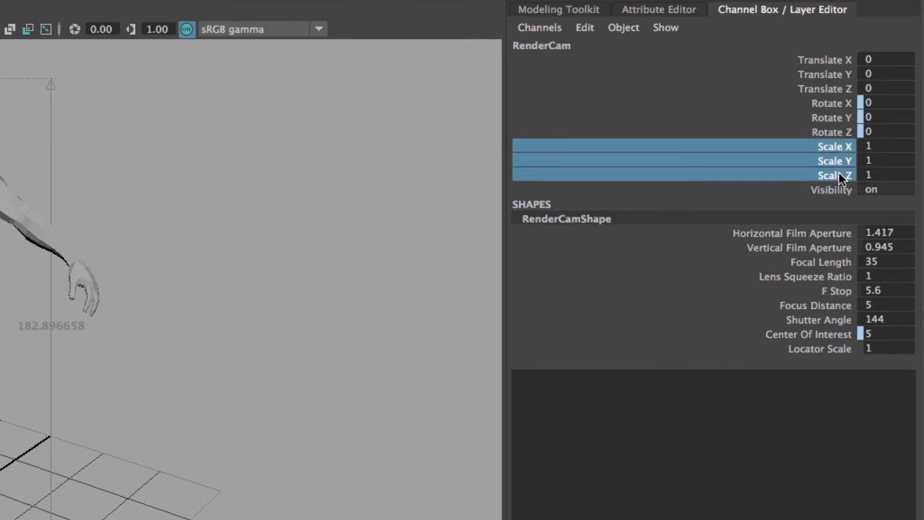
drag(875, 144, 874, 175)
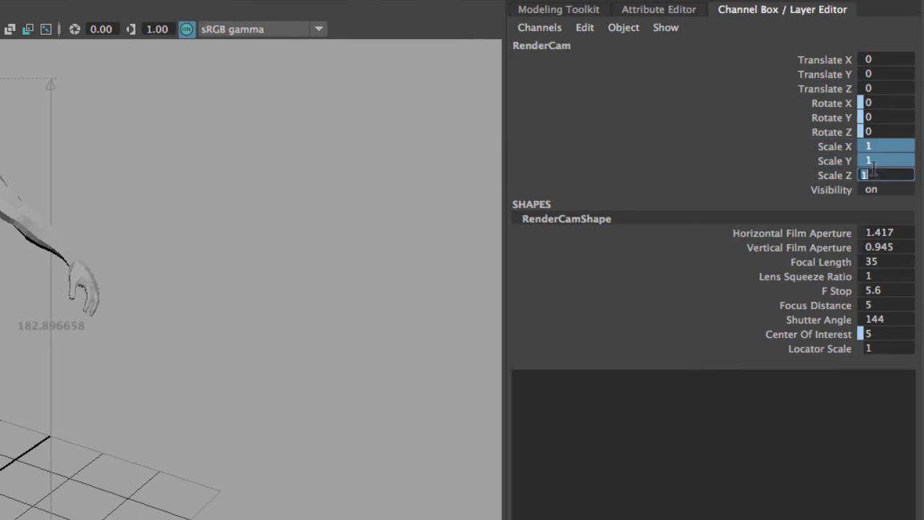
text(20)
key(Return)
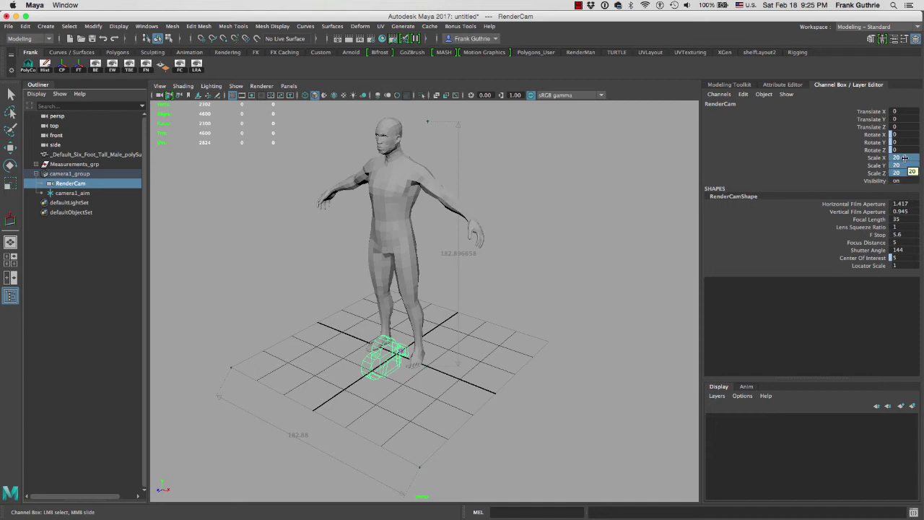
- Return RenderCam's Scale X, Y and Z to 1
double_click(901, 173)
text(1)
key(Return)
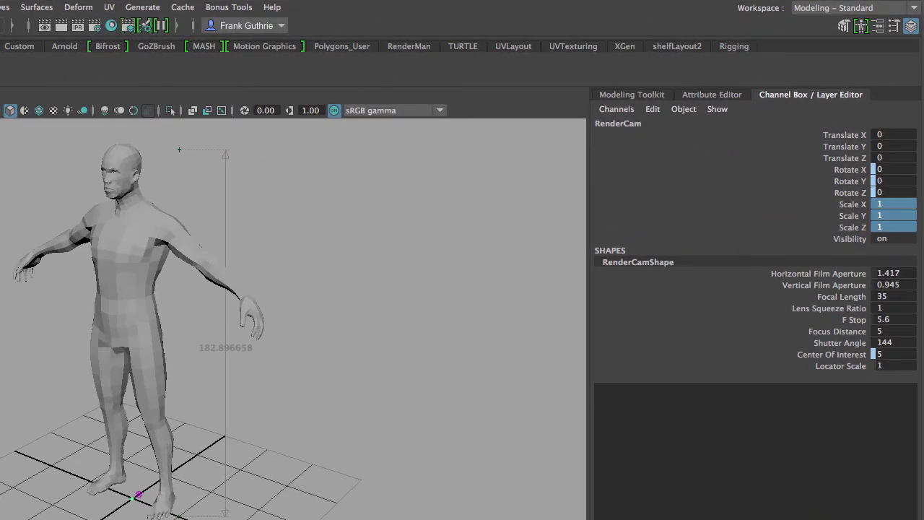
- Show RenderCamShape's attributes in the Attribute Editor, scrolled down to Object Display
click(727, 97)
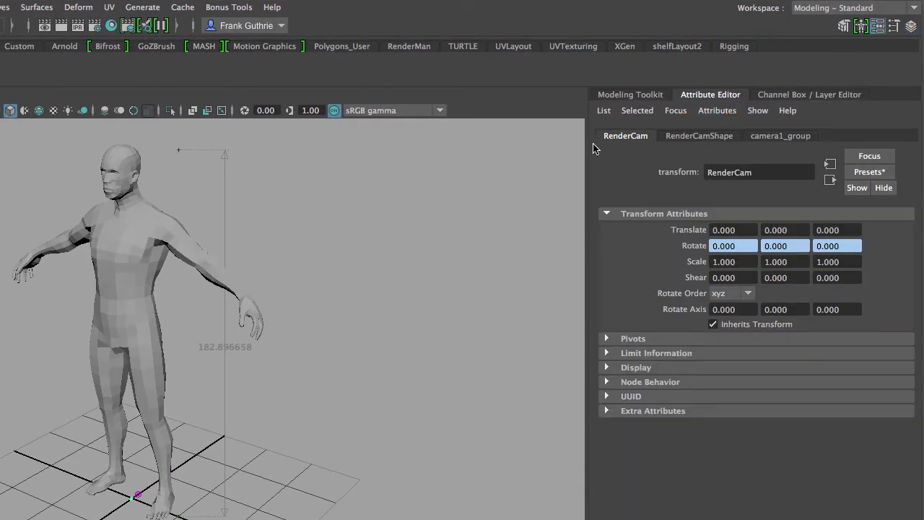
click(722, 134)
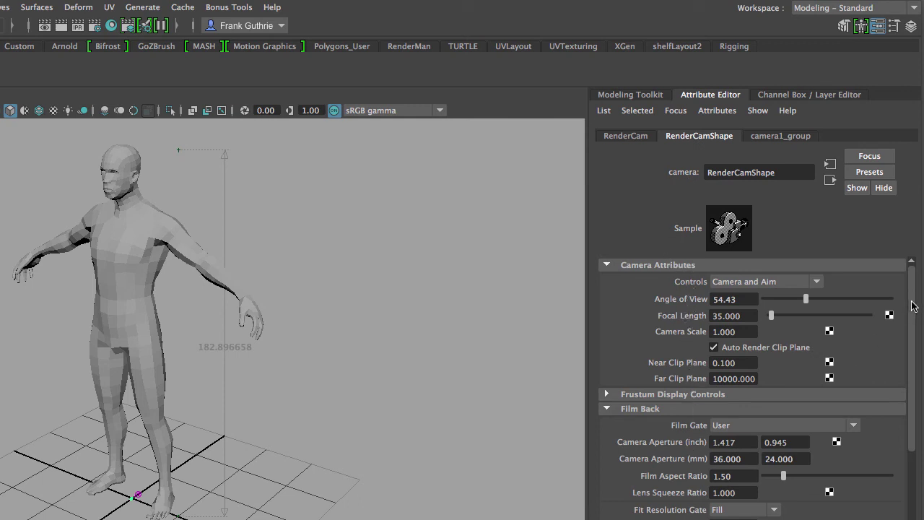
drag(914, 305, 914, 455)
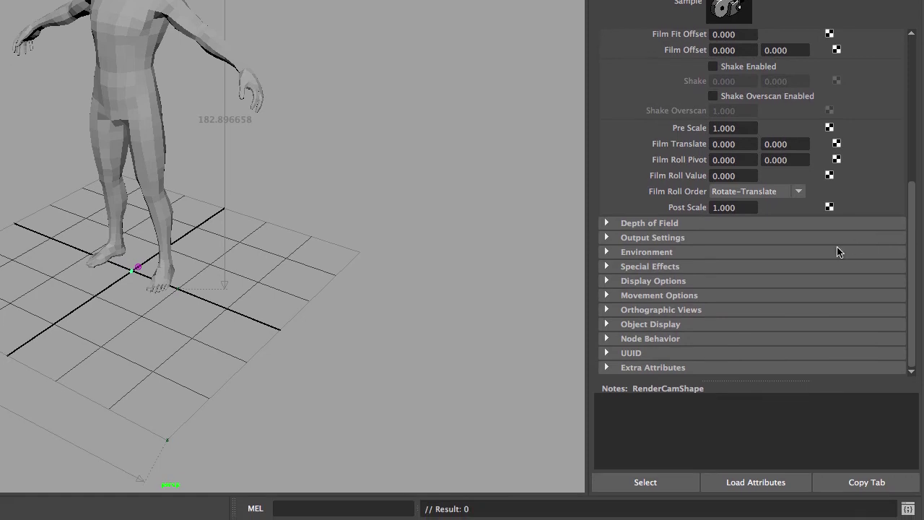
- Set RenderCamShape's Locator Scale to 20, then deselect and orbit to view the enlarged icon
click(609, 326)
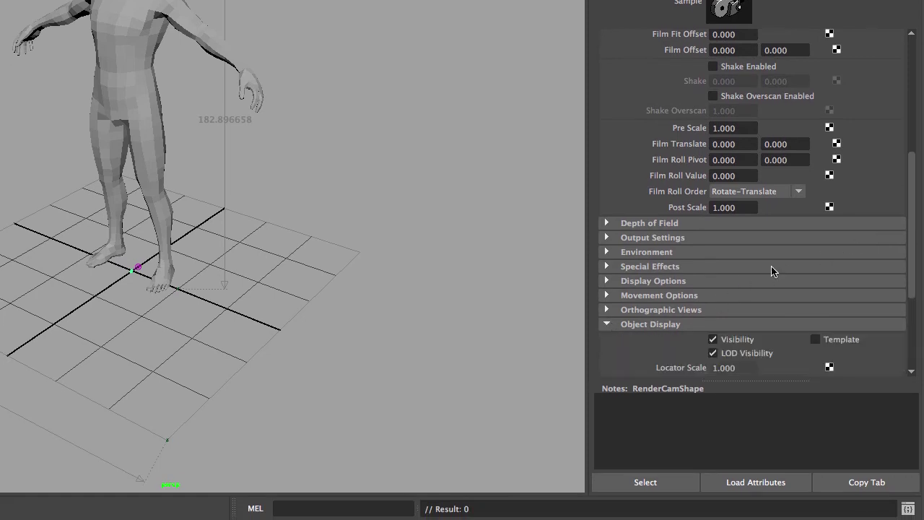
drag(911, 206, 824, 279)
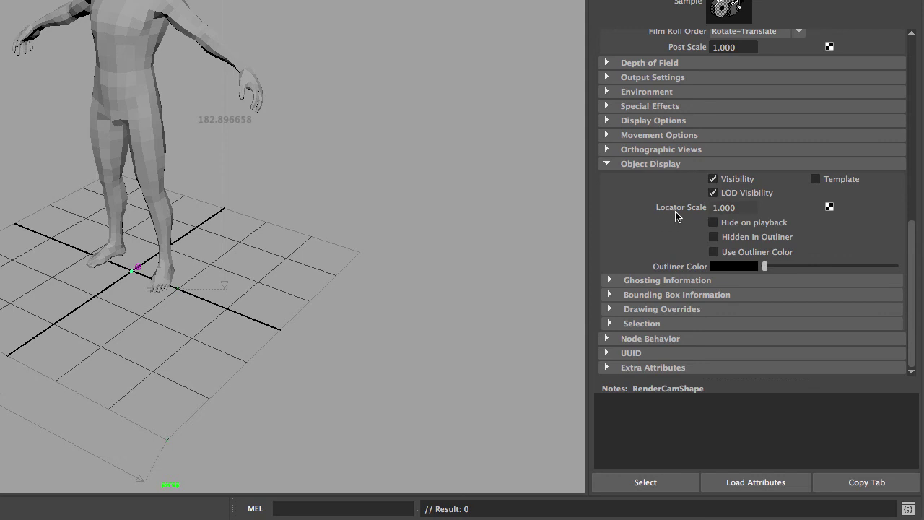
drag(744, 208, 715, 208)
text(20)
key(Return)
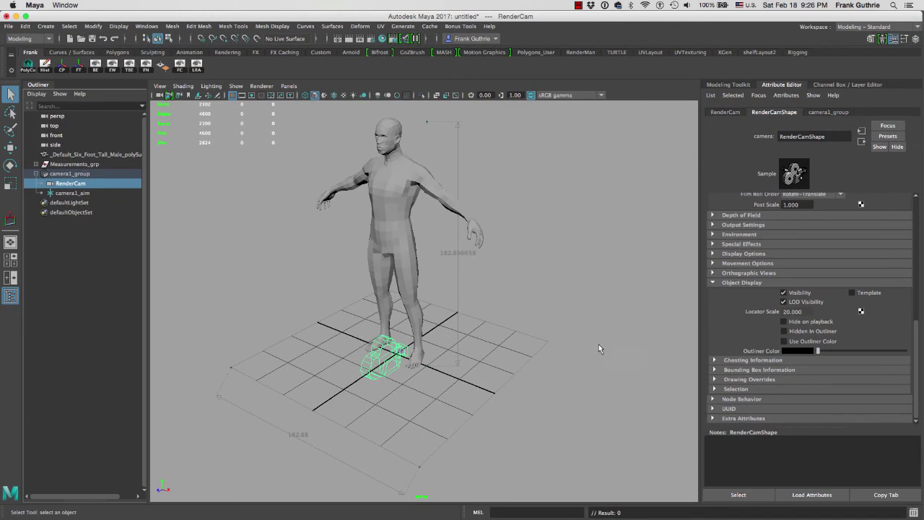
click(599, 345)
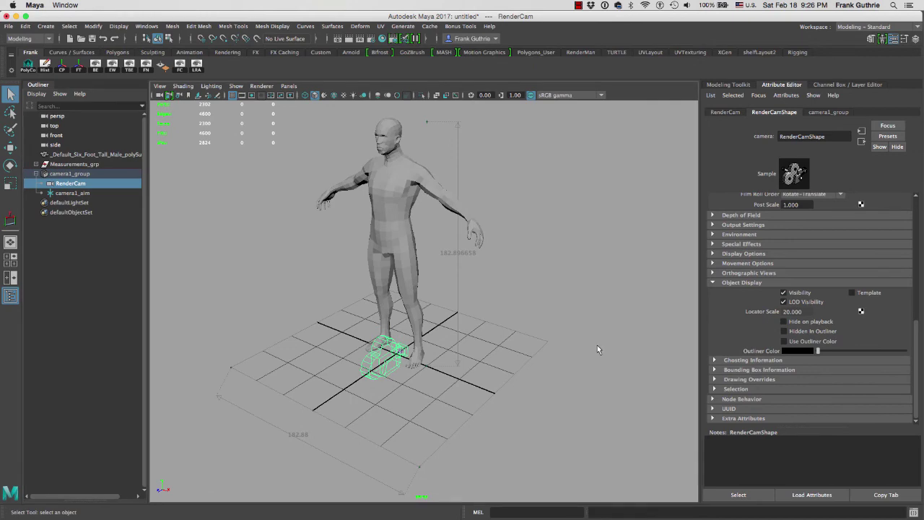
mouse_move(587, 354)
alt+mouse_down()
mouse_move(547, 349)
mouse_move(665, 349)
mouse_move(584, 354)
alt+mouse_up()
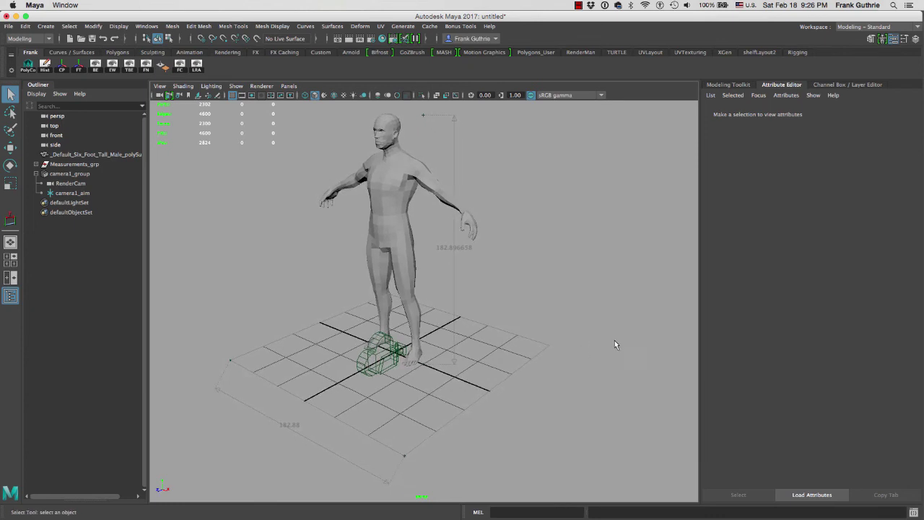